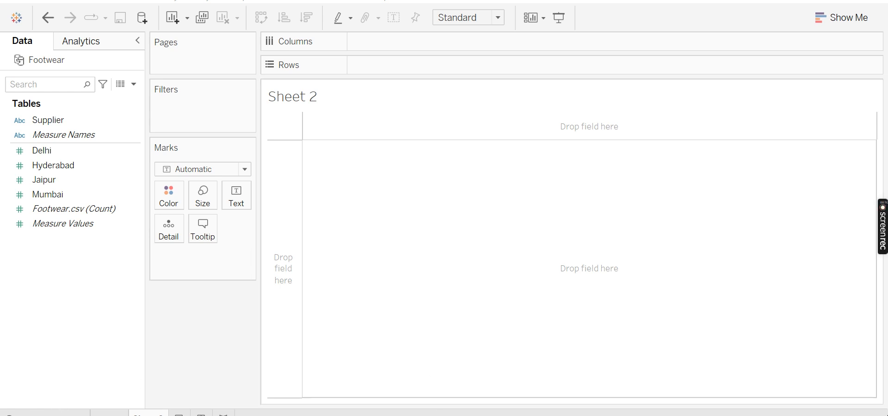
- Review the Footwear data source table and the fields it offers on Sheet 1
left_click(44, 414)
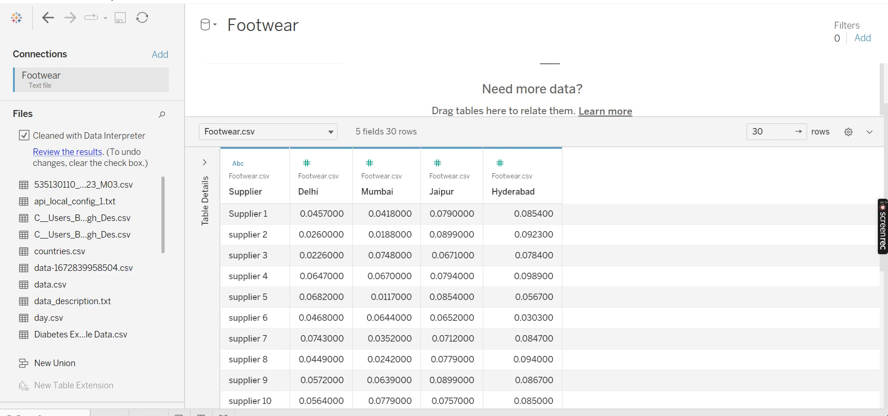
left_click(109, 414)
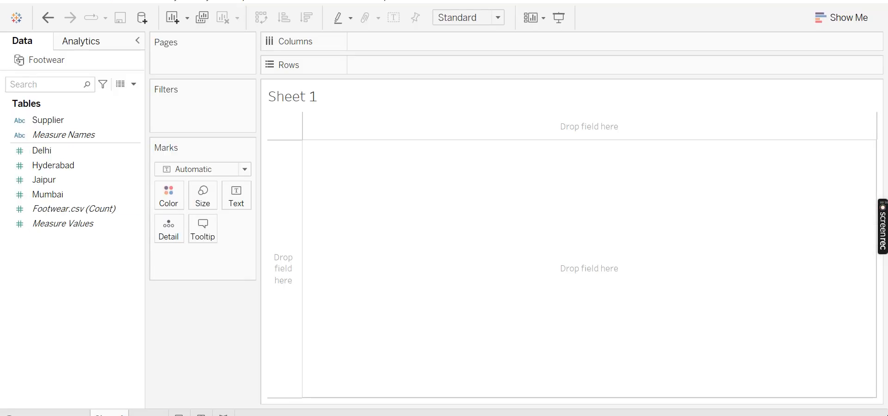
left_click(54, 120)
left_click(45, 414)
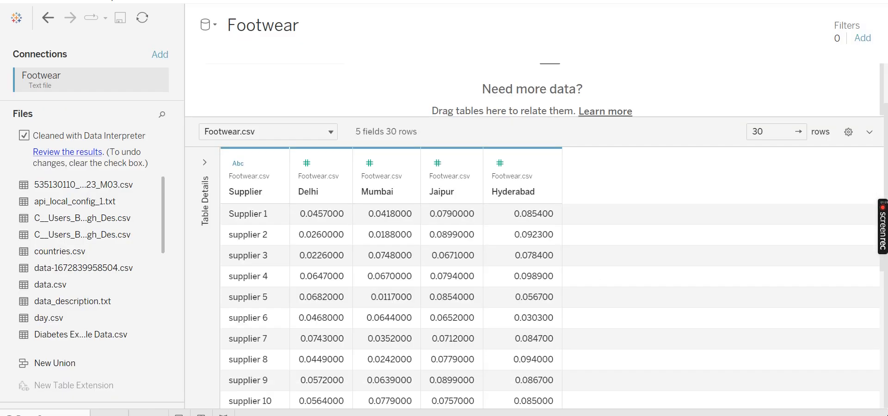
left_click(307, 203)
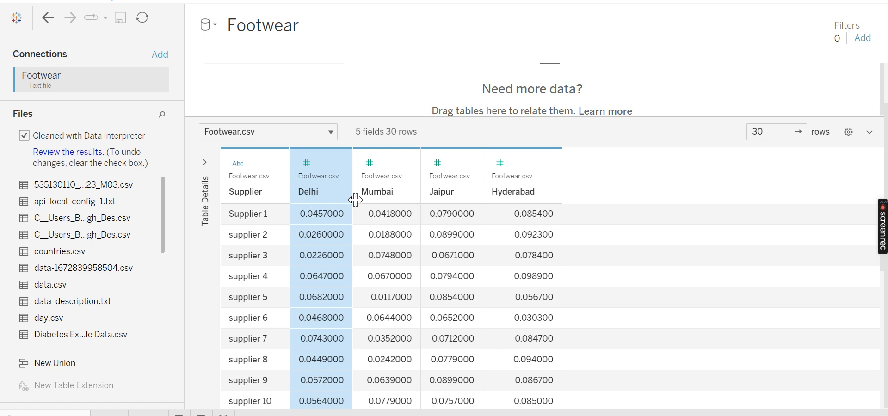
left_click(546, 191)
left_click(546, 191)
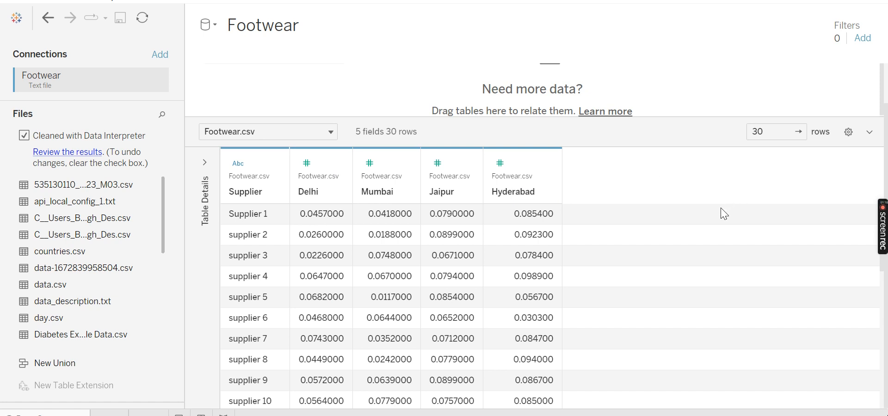
key("ctrl+z")
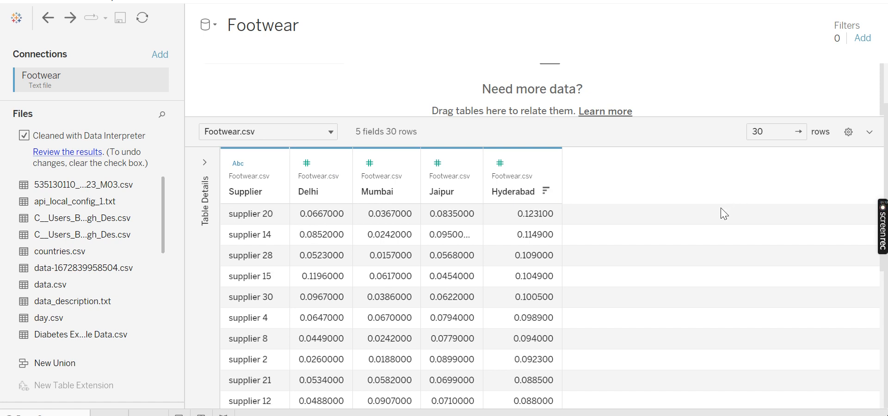
key("ctrl+z")
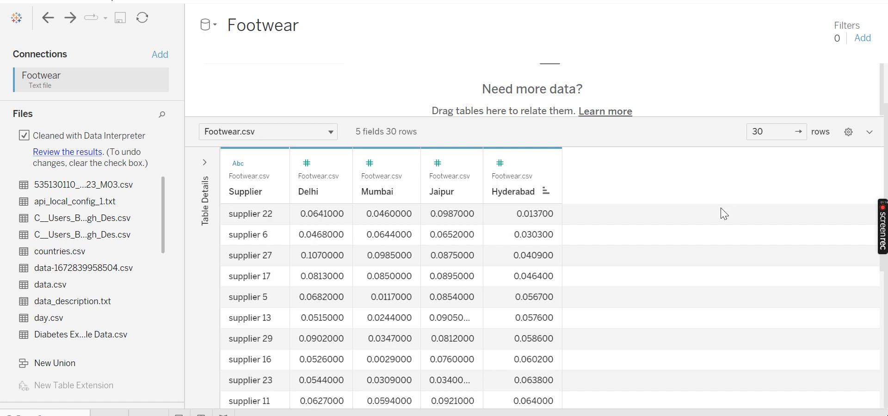
key("ctrl+z")
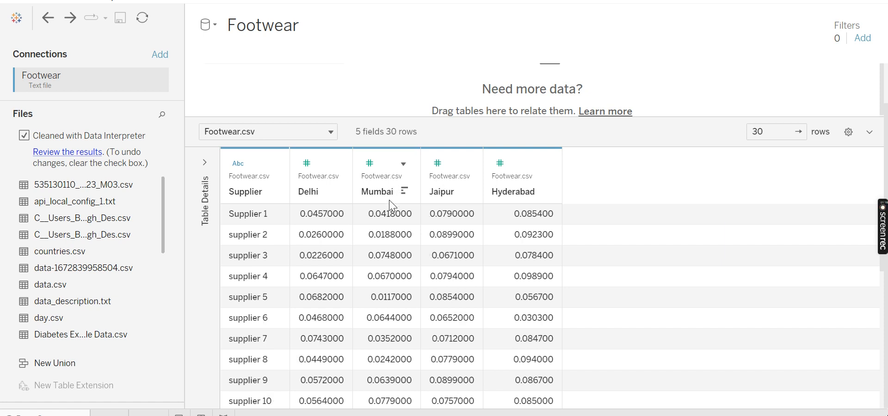
- Pivot the Delhi, Mumbai, Jaipur and Hyderabad columns of Footwear.csv into rows
left_click(303, 164)
left_click_drag(322, 214, 481, 242)
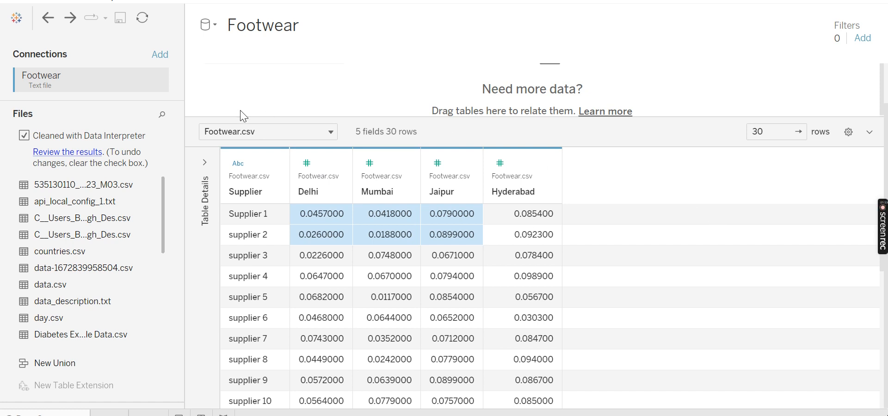
left_click_drag(297, 155, 519, 182)
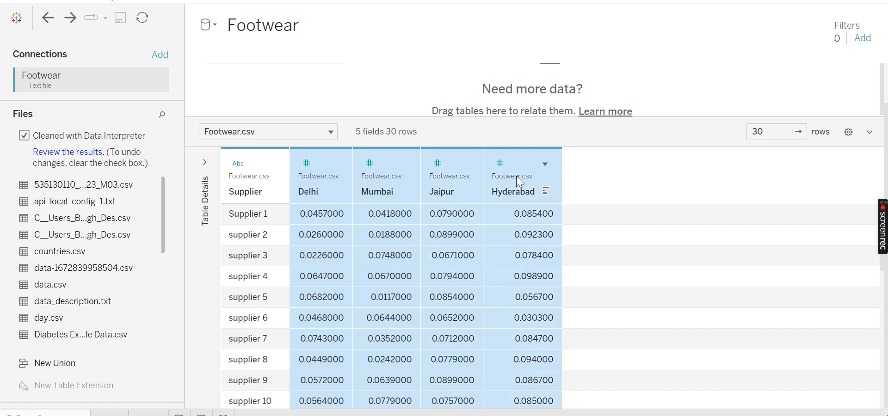
right_click(541, 193)
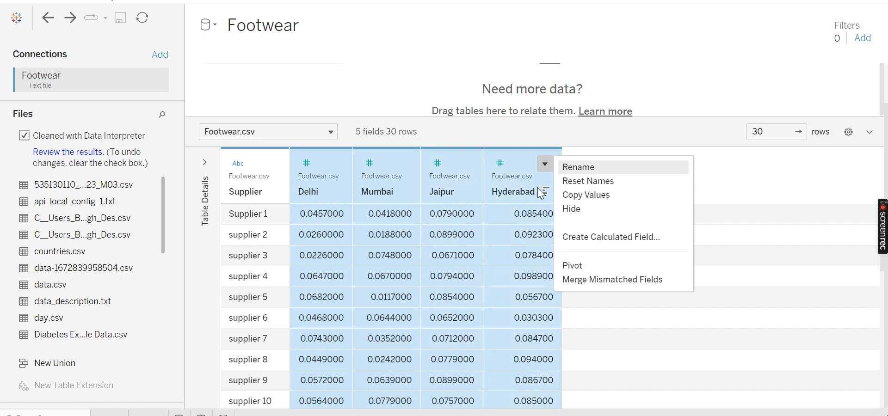
left_click(596, 270)
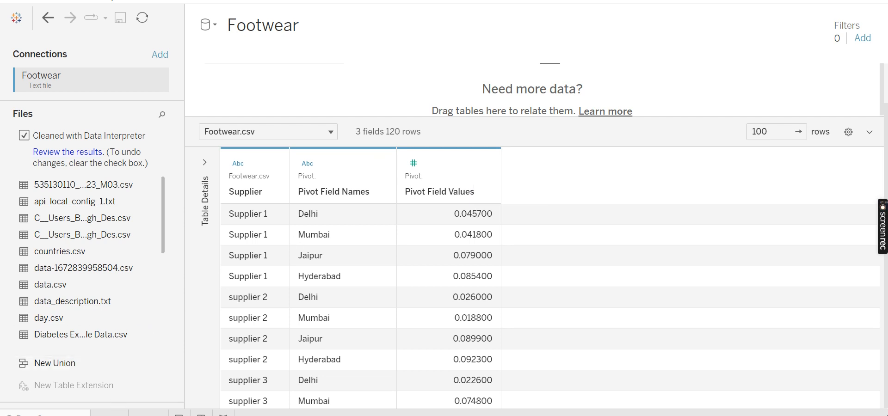
- Check the pivoted fields on Sheet 1 and open Sheet 2
left_click(110, 414)
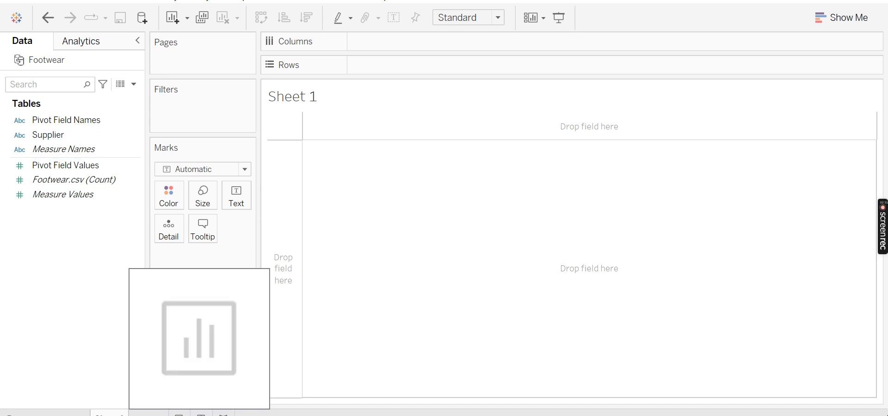
left_click(146, 414)
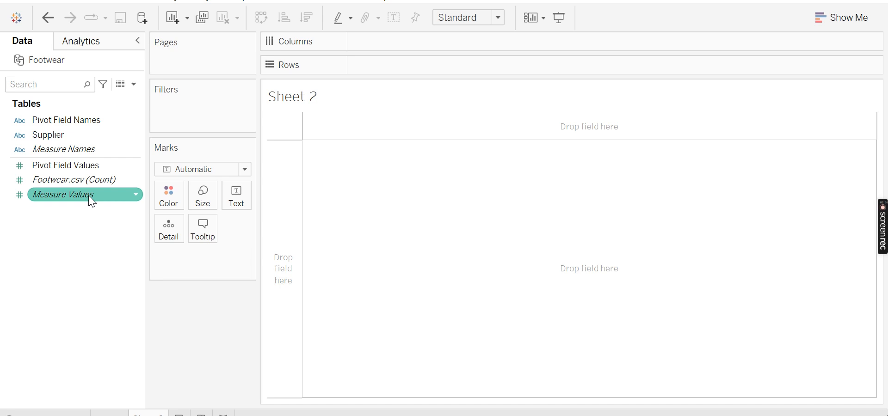
left_click(85, 170)
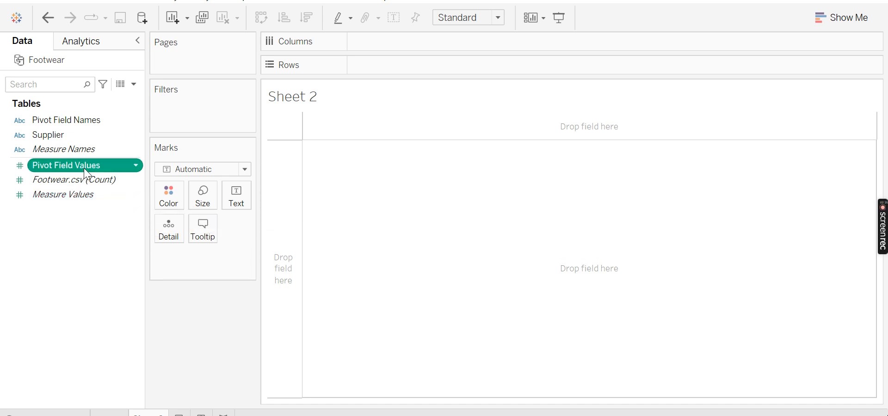
left_click(128, 163)
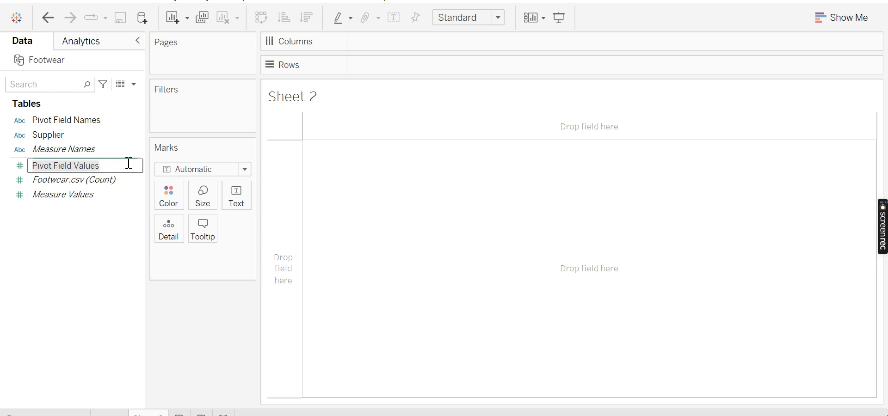
left_click(127, 141)
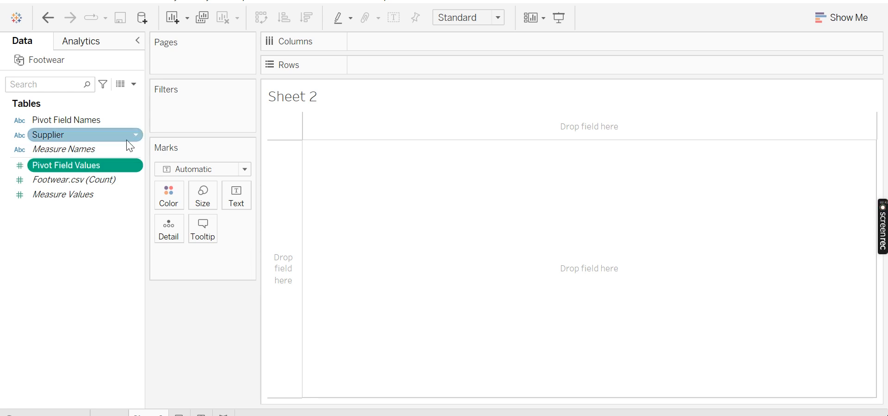
left_click(109, 275)
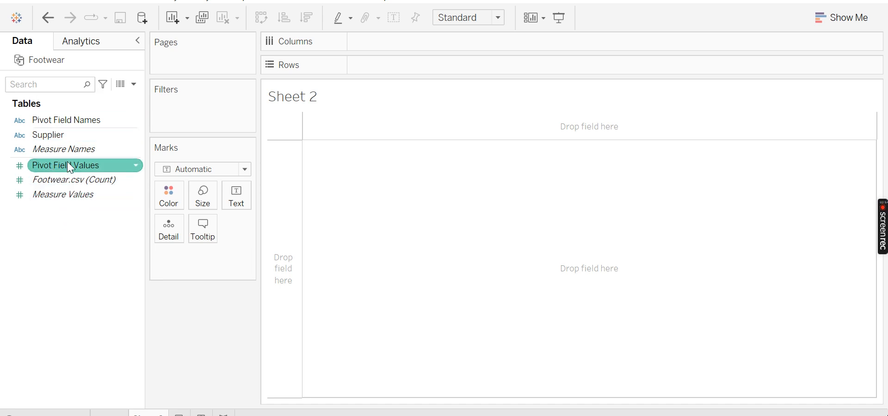
- Place Pivot Field Names on Columns and leave Rows without that field
left_click(51, 125)
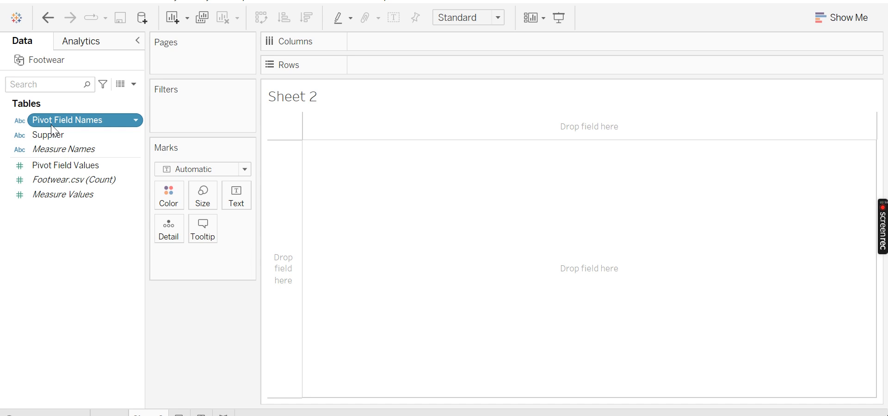
double_click(132, 123)
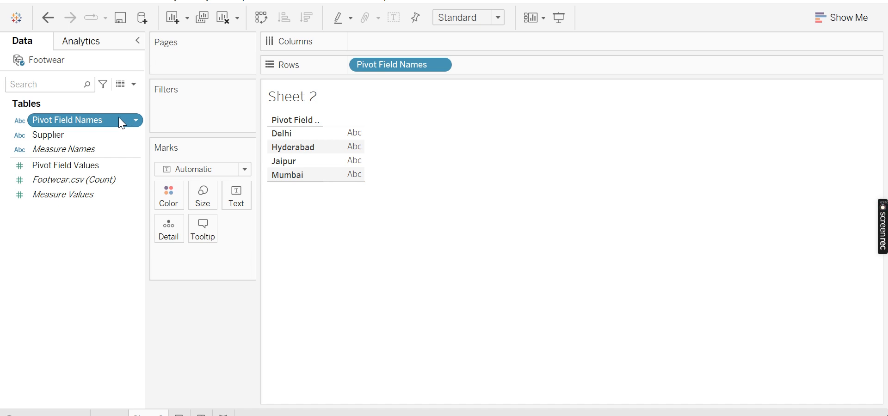
mouse_move(111, 125)
left_mouse_down()
mouse_move(139, 107)
mouse_move(377, 43)
mouse_move(439, 48)
left_mouse_up()
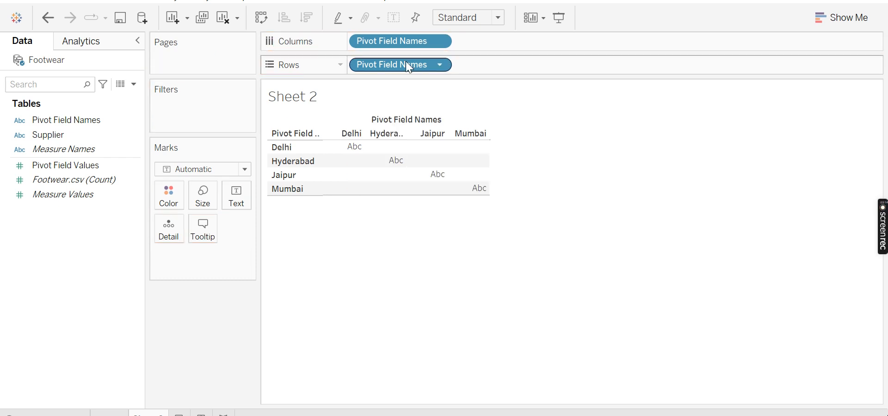
left_click(451, 70)
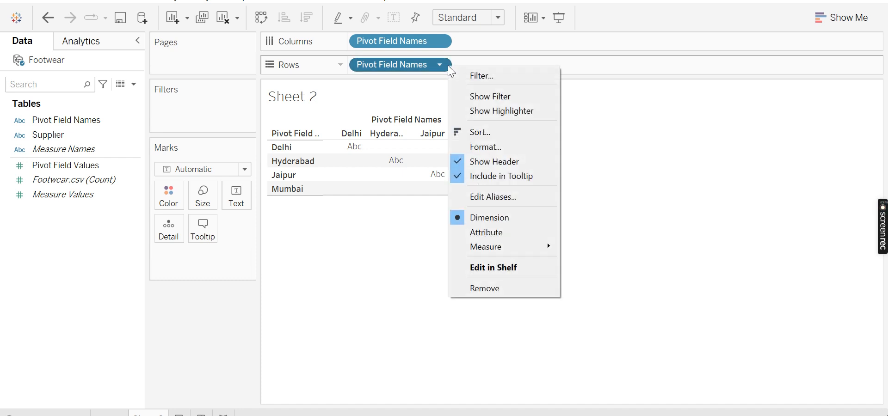
left_click(478, 289)
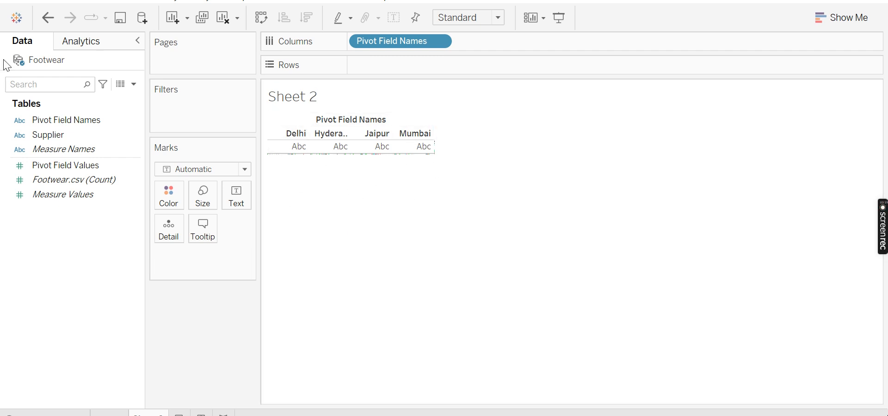
- Add Pivot Field Values to Rows as a sum to chart the values by city
left_click(54, 169)
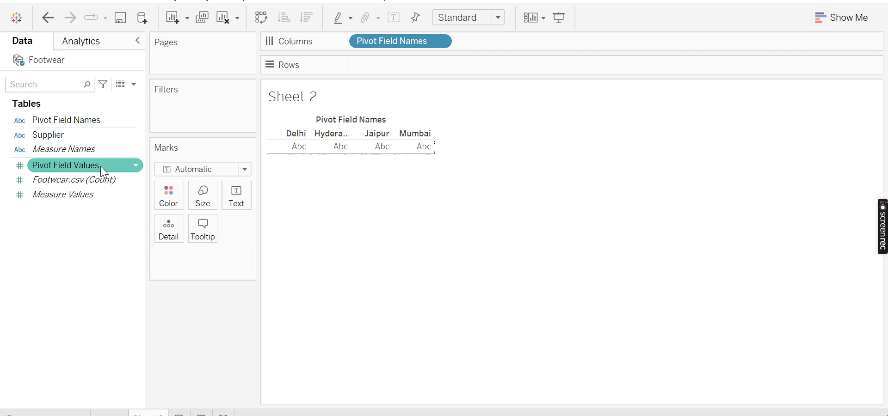
left_click_drag(103, 172, 432, 72)
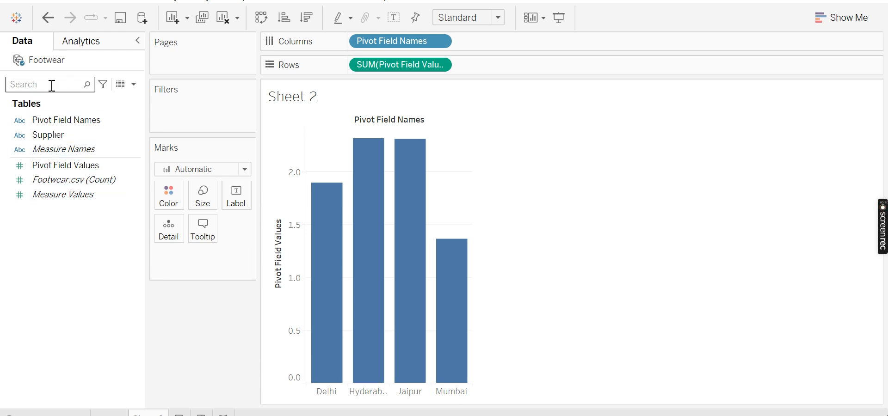
left_click(86, 184)
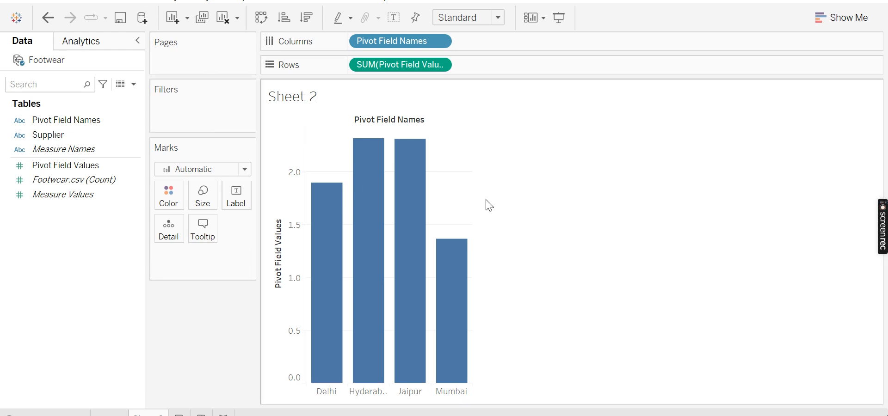
mouse_move(418, 147)
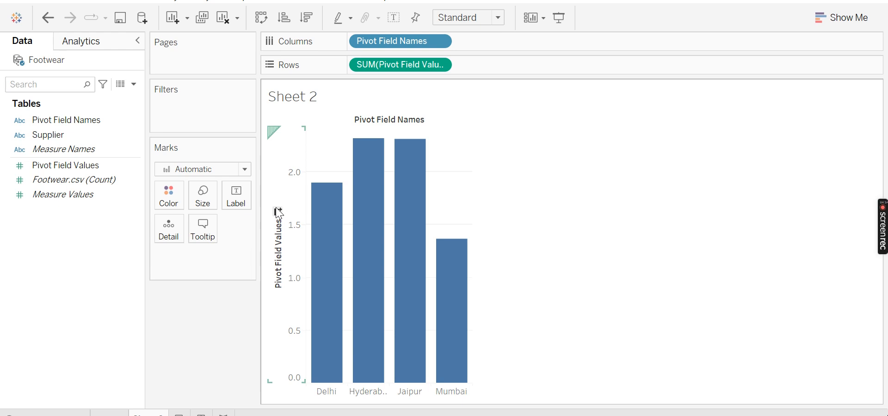
right_click(278, 263)
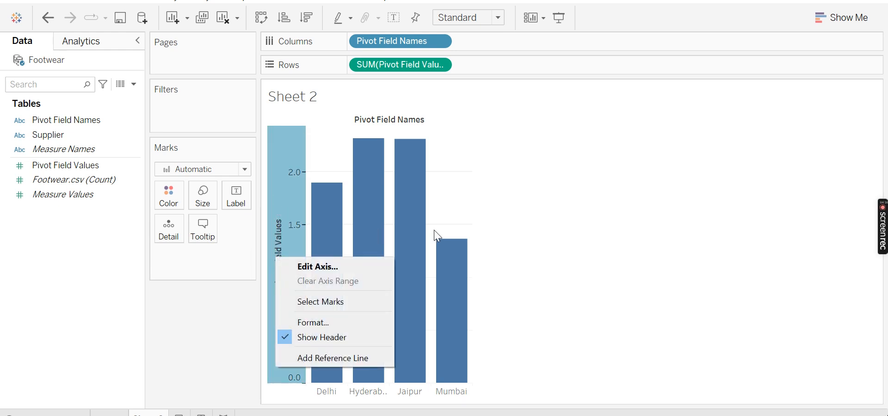
left_click(523, 246)
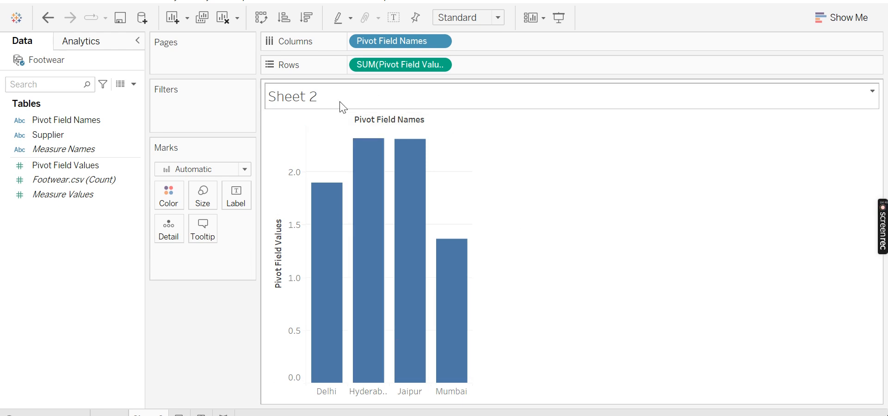
- Replace the sheet name in the chart title with Profits
right_click(282, 101)
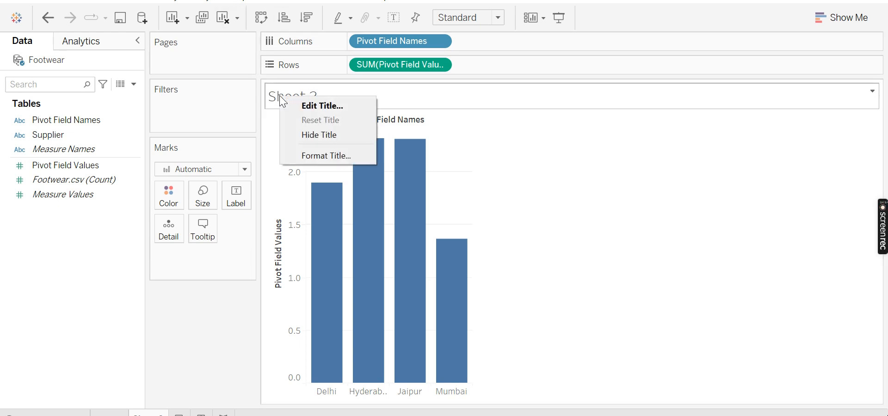
double_click(282, 133)
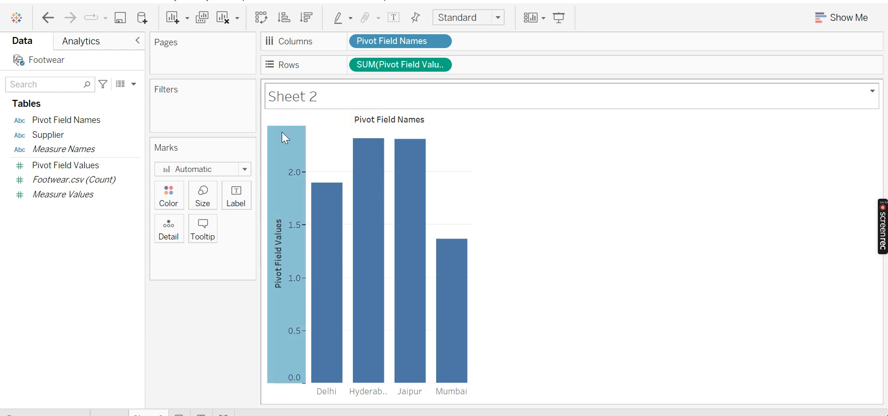
double_click(301, 92)
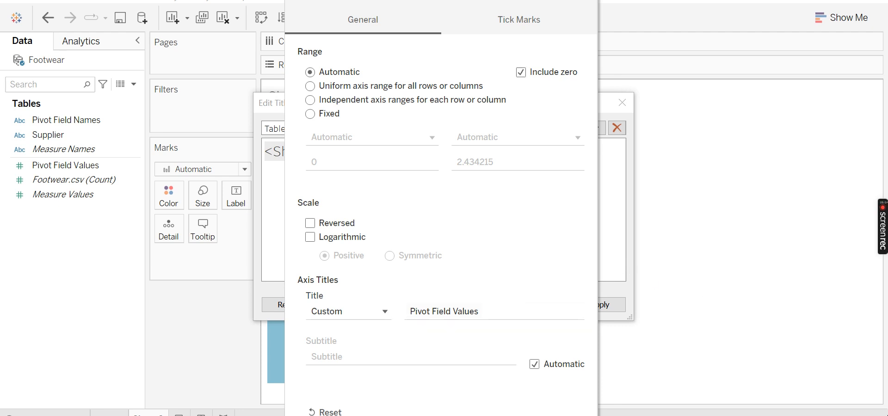
left_click(586, 1)
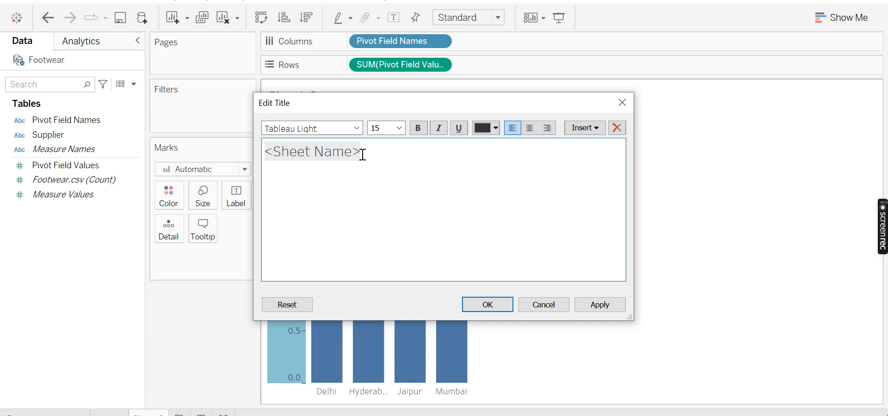
type("Profits")
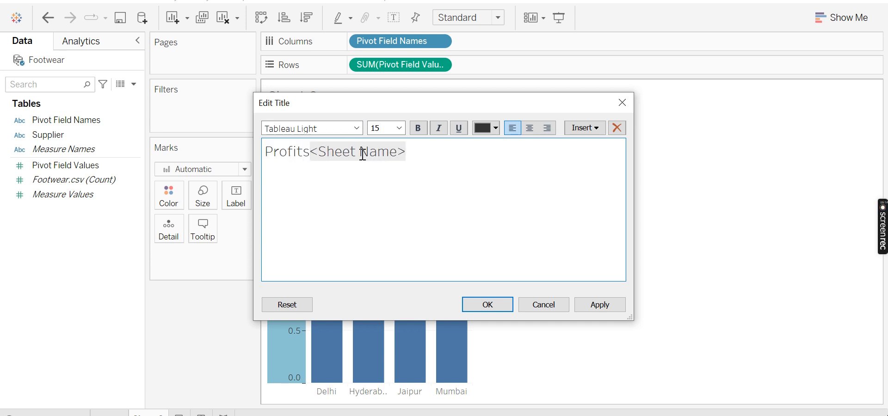
key("Delete")
key("Delete")
key("Delete")
key("Delete")
key("Delete")
key("Delete")
key("Delete")
key("Delete")
key("Delete")
key("Delete")
key("Delete")
key("Delete")
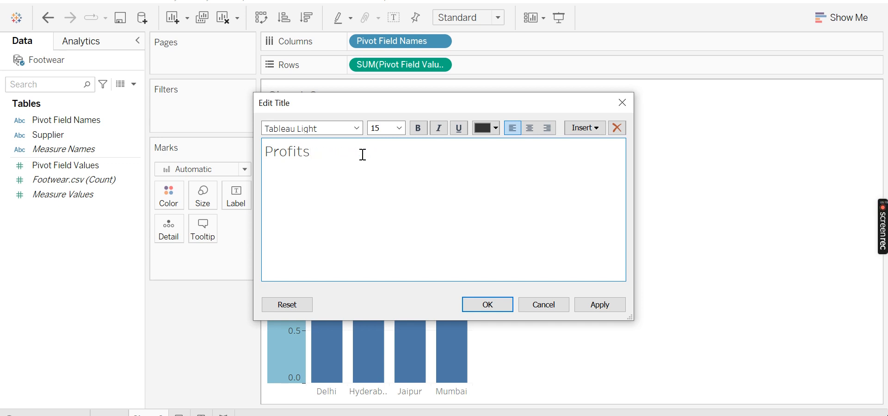
left_click(480, 312)
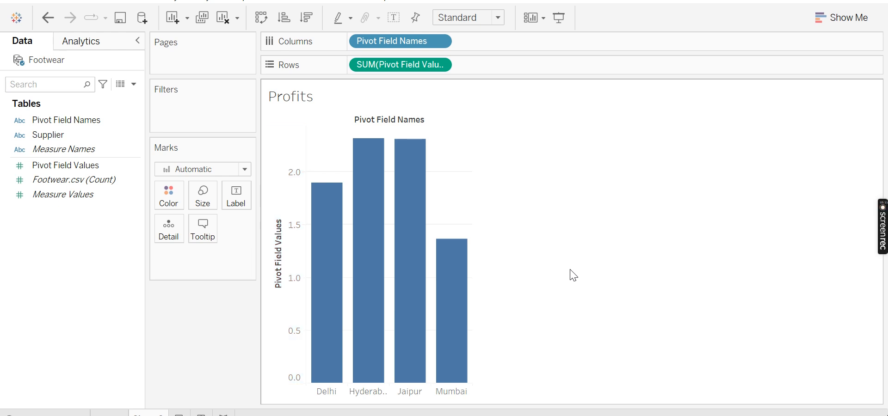
- Try Profit Margin as the value axis title and reset the axis settings
double_click(279, 265)
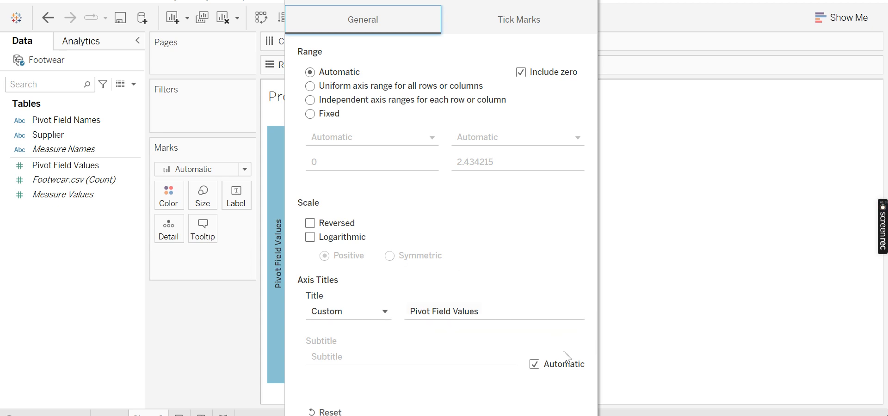
left_click(486, 313)
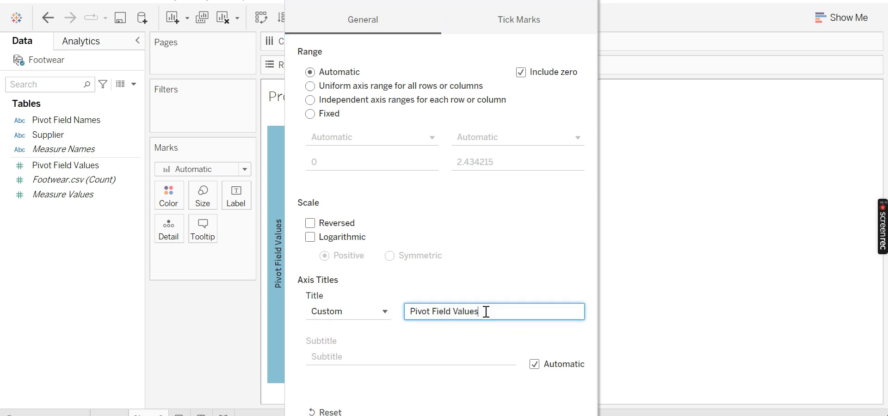
key("BackSpace")
key("BackSpace")
key("BackSpace")
key("BackSpace")
key("BackSpace")
key("BackSpace")
key("BackSpace")
key("BackSpace")
key("BackSpace")
key("BackSpace")
key("BackSpace")
key("BackSpace")
key("BackSpace")
key("BackSpace")
key("BackSpace")
key("BackSpace")
key("BackSpace")
type("rofit Margin")
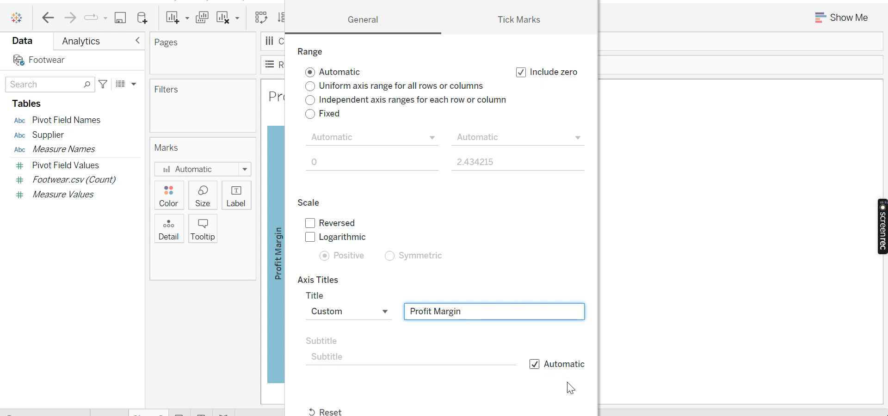
left_click(331, 411)
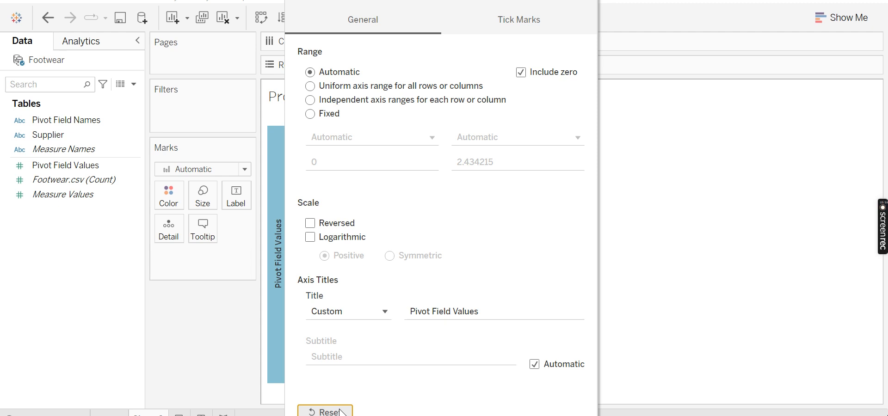
- Set the custom title of the value axis to Profit Margin
left_click(462, 311)
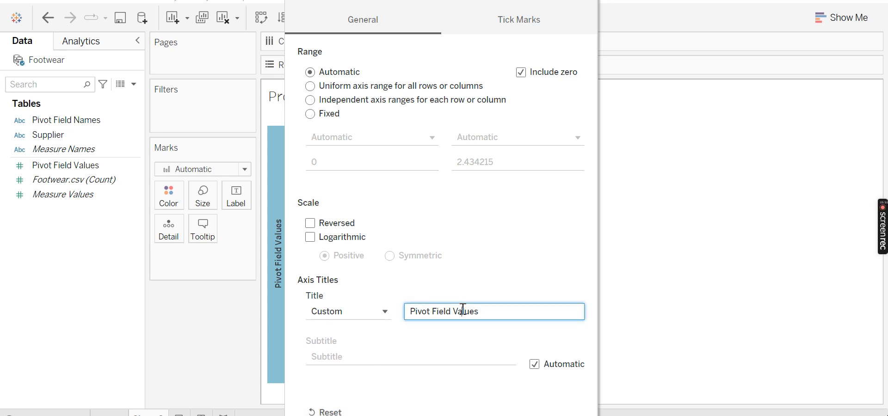
key("BackSpace")
key("BackSpace")
key("BackSpace")
key("BackSpace")
key("BackSpace")
key("BackSpace")
key("BackSpace")
key("BackSpace")
key("BackSpace")
key("BackSpace")
key("BackSpace")
key("BackSpace")
key("BackSpace")
key("BackSpace")
key("Delete")
key("Delete")
key("Delete")
key("Delete")
type("P")
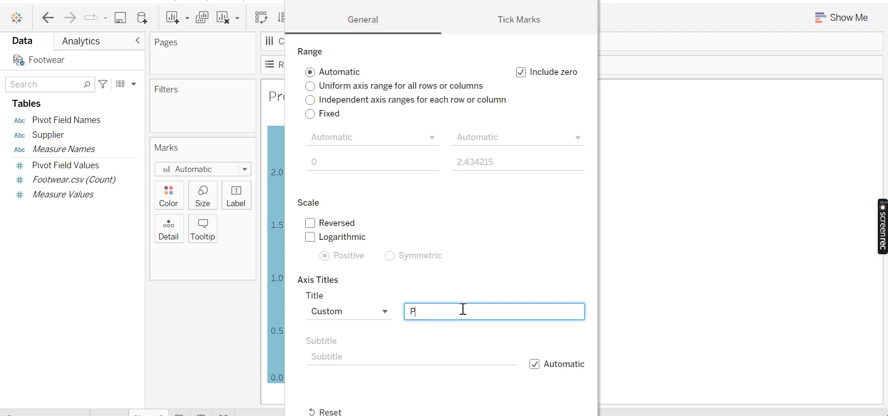
type("rofit Margin")
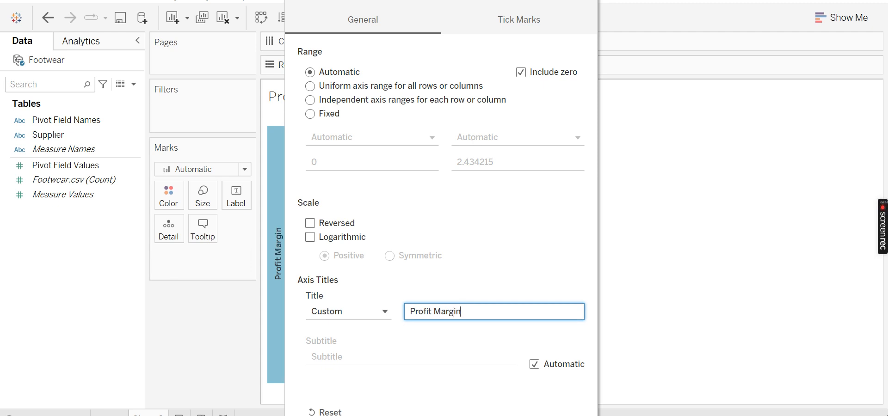
key("Escape")
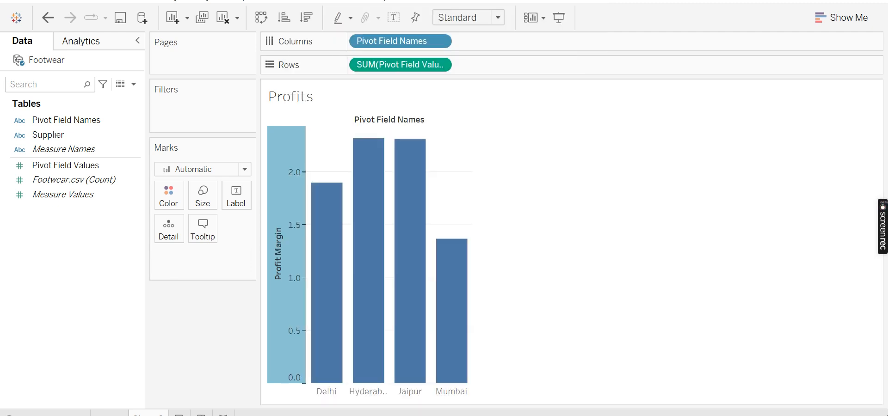
- Undo the last edits to the value axis title and clear the field label formatting
right_click(387, 123)
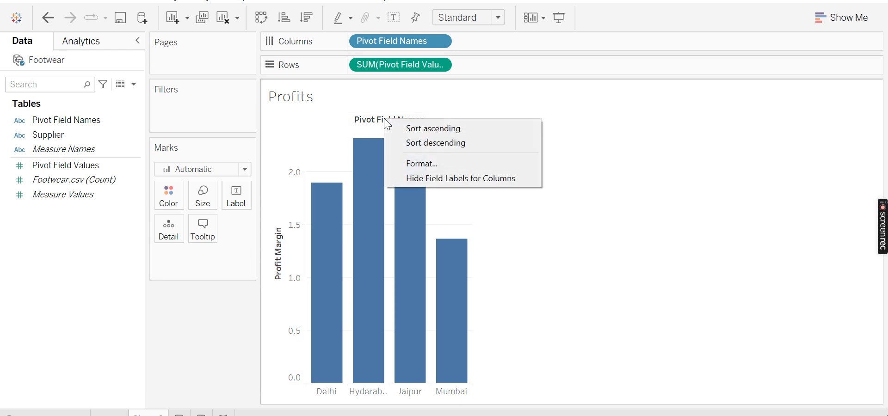
left_click(419, 163)
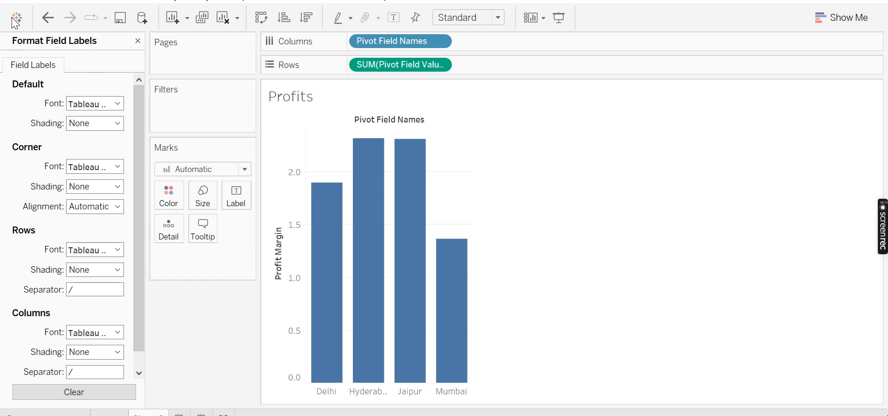
left_click(47, 17)
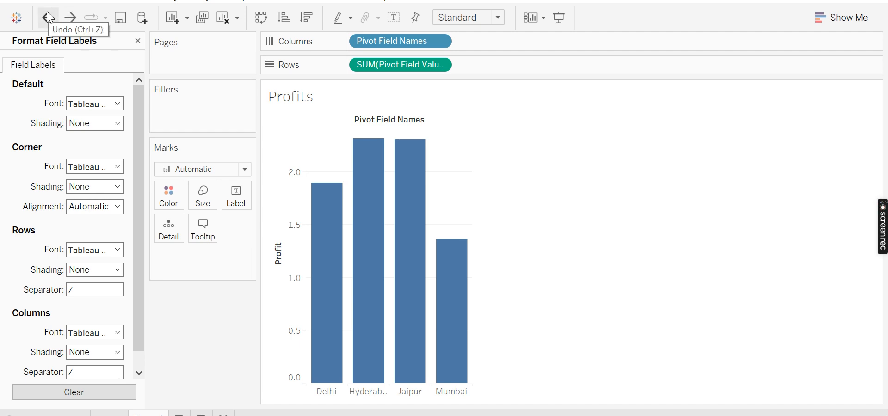
left_click(47, 17)
left_click(71, 19)
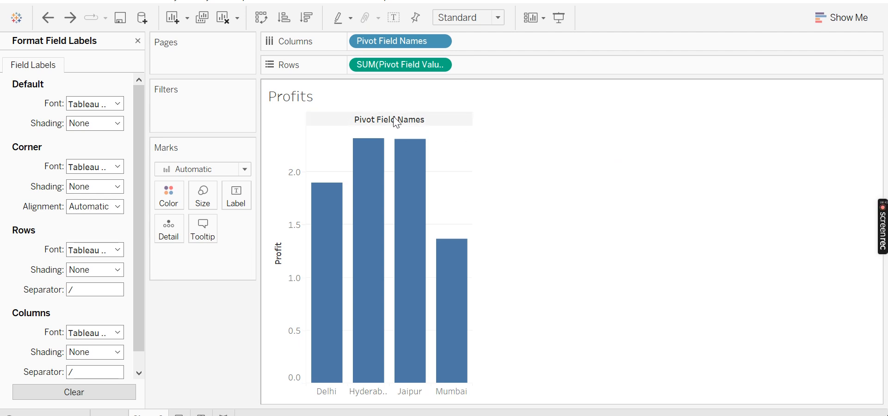
left_click(62, 398)
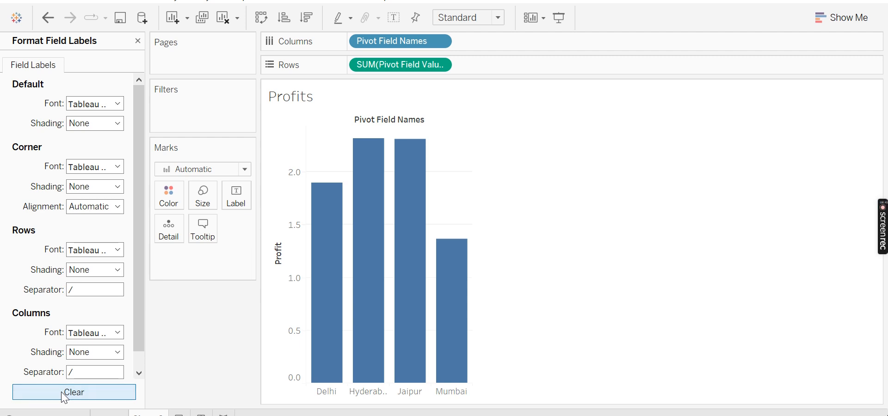
left_click(138, 41)
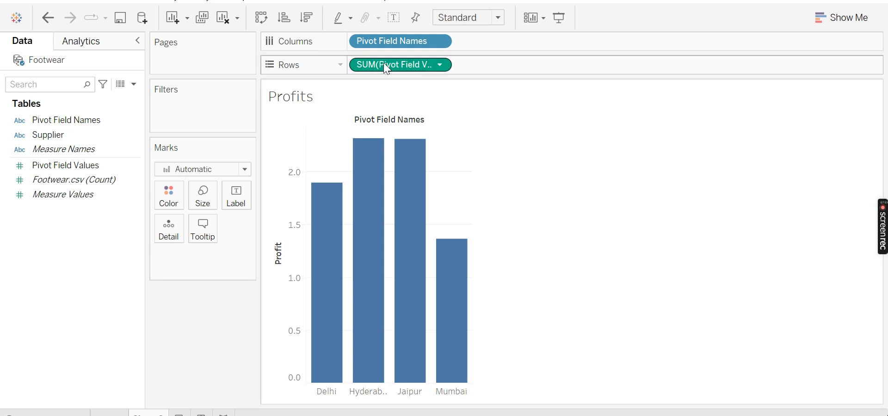
- Turn off Aggregate Measures to plot each individual pivot field value by city
left_click(205, 1)
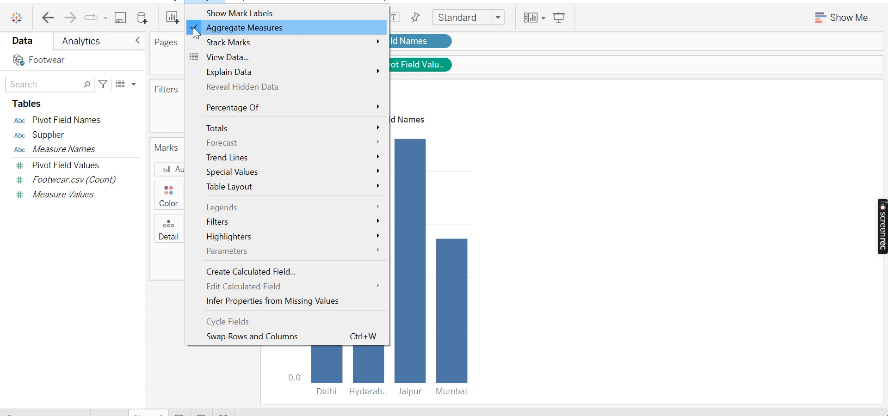
left_click(196, 28)
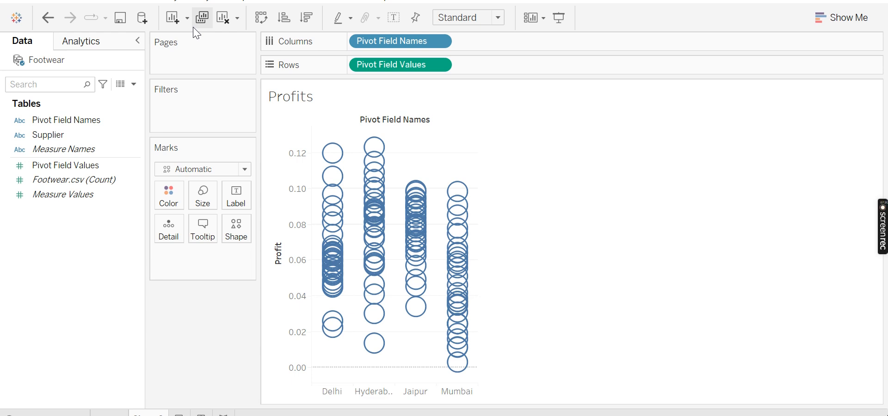
mouse_move(375, 206)
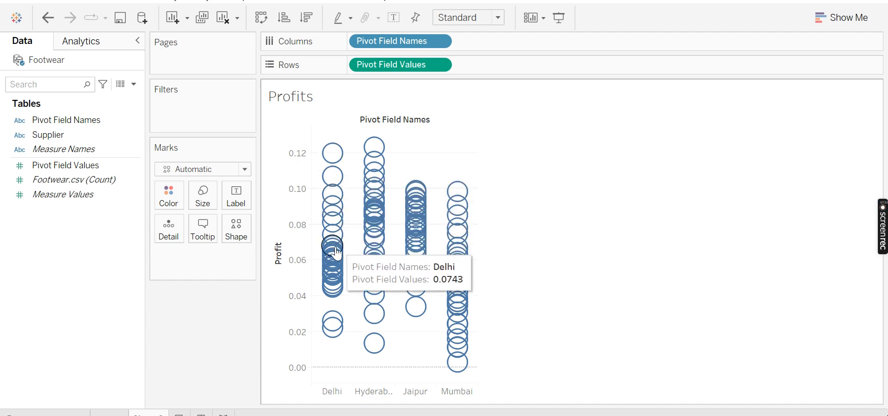
mouse_move(330, 331)
mouse_move(339, 273)
mouse_move(412, 301)
mouse_move(446, 218)
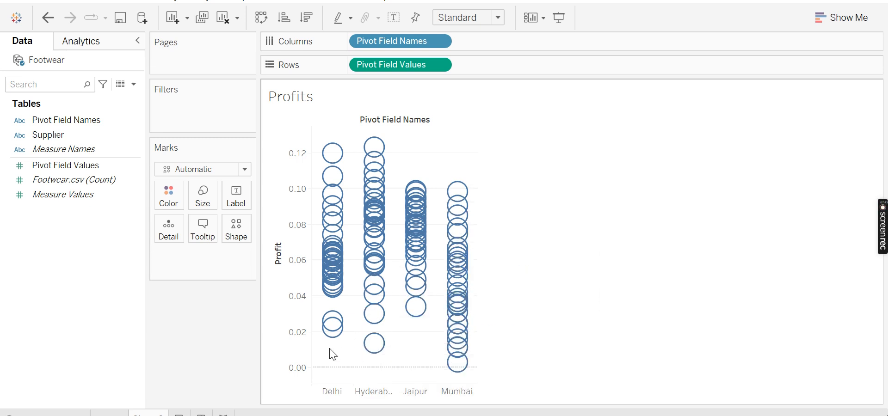
mouse_move(357, 354)
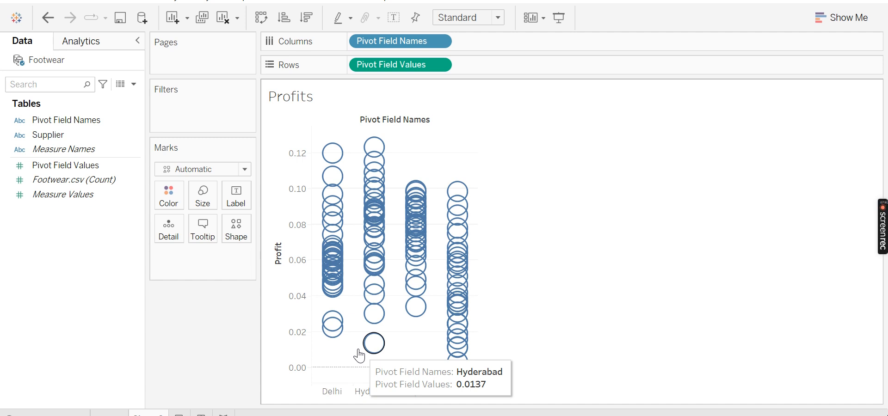
- Change the mark type to Circle and add Supplier as a detail of the marks
left_click(244, 170)
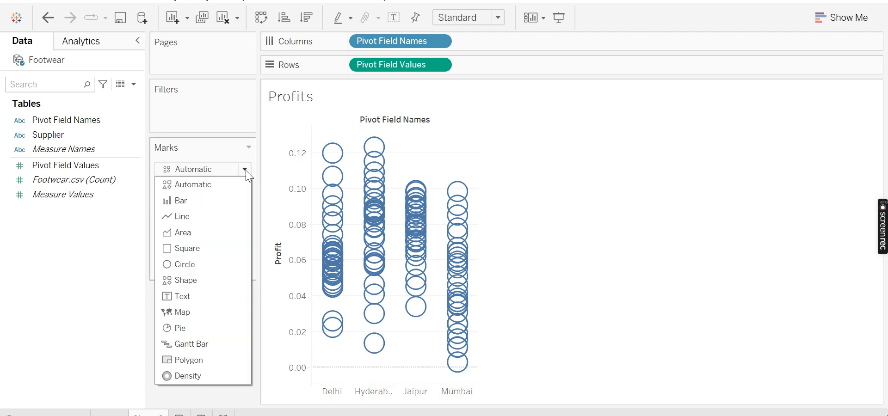
left_click(183, 264)
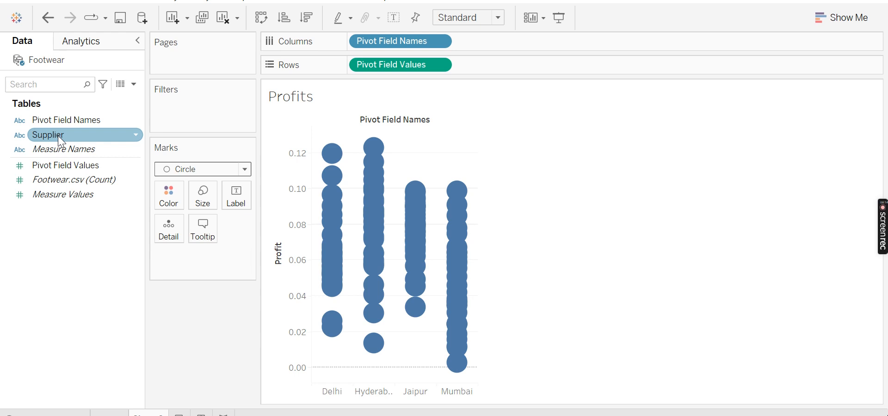
left_click_drag(58, 137, 167, 233)
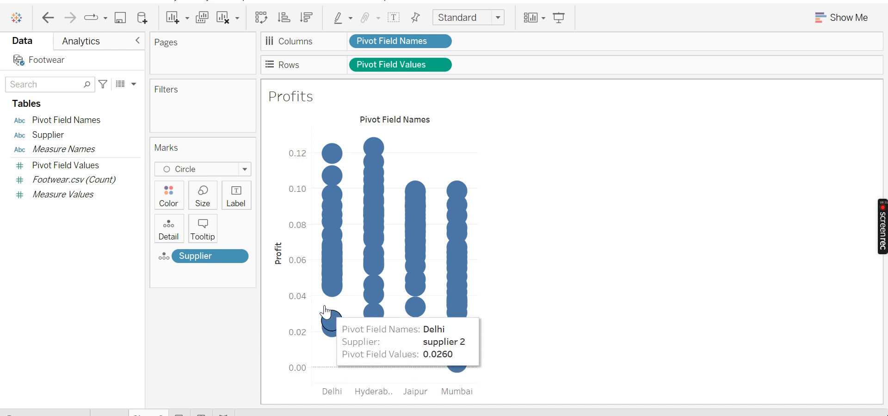
- Examine the supplier and value details of individual circles in the city columns
mouse_move(326, 254)
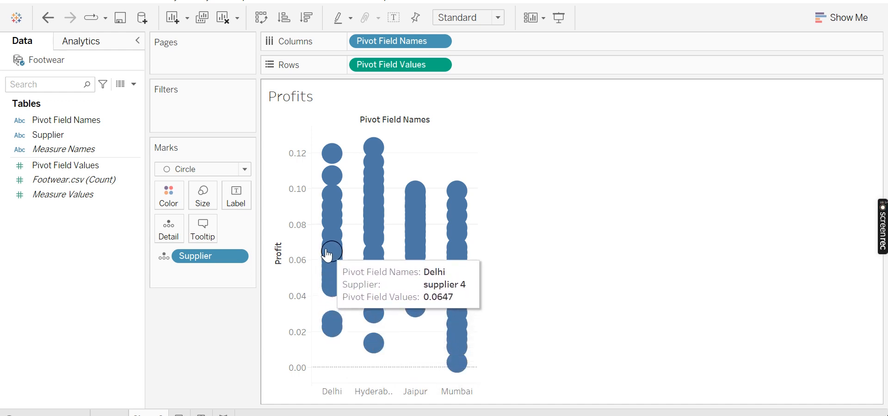
mouse_move(345, 187)
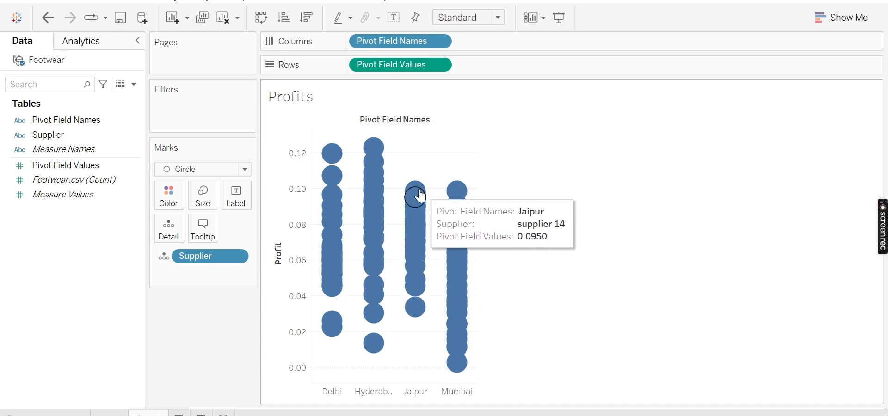
mouse_move(379, 204)
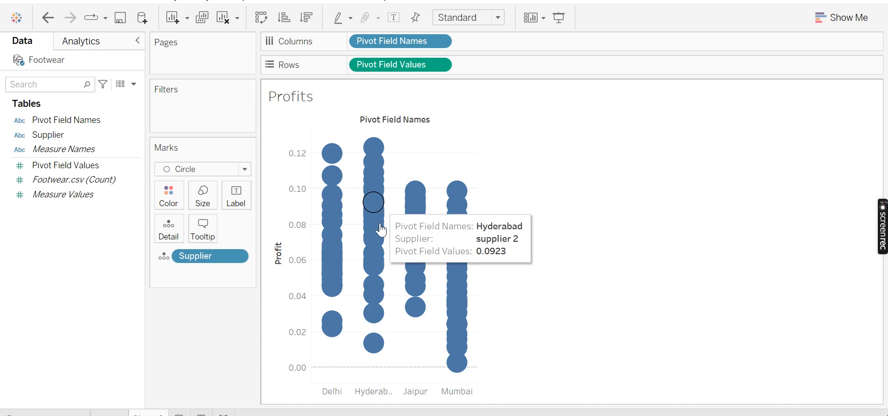
mouse_move(377, 268)
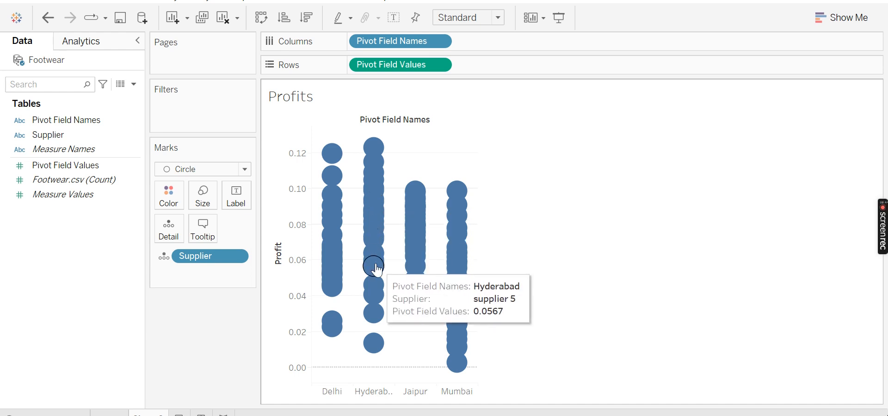
mouse_move(378, 307)
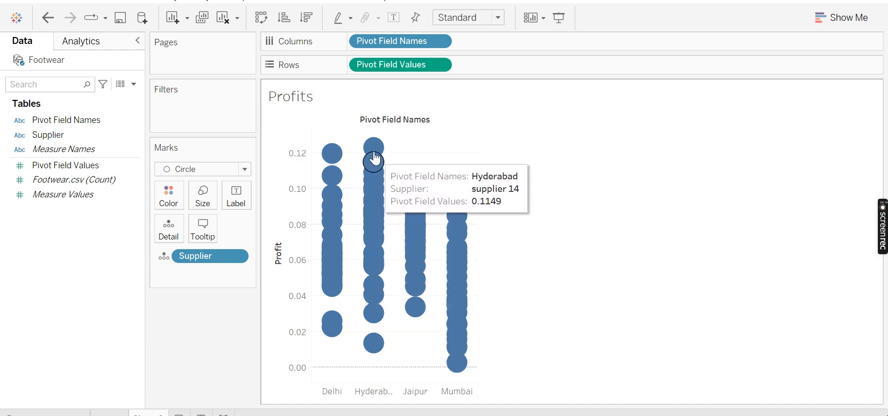
mouse_move(415, 199)
mouse_move(474, 216)
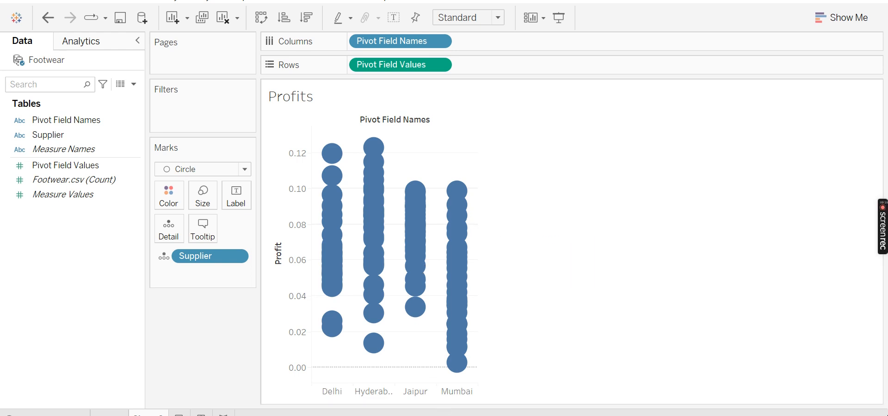
- Switch to the PowerPoint presentation, review the slides on the box plot's definition, parts, quartile terms and outliers, and return to the Tableau worksheet
mouse_move(424, 415)
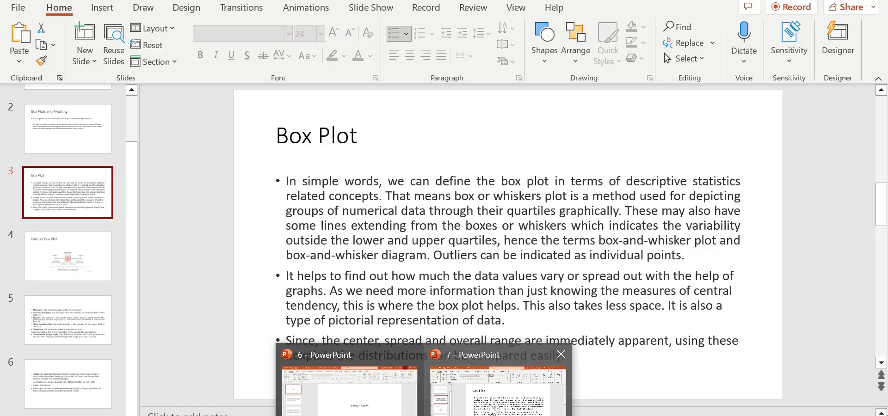
left_click(492, 409)
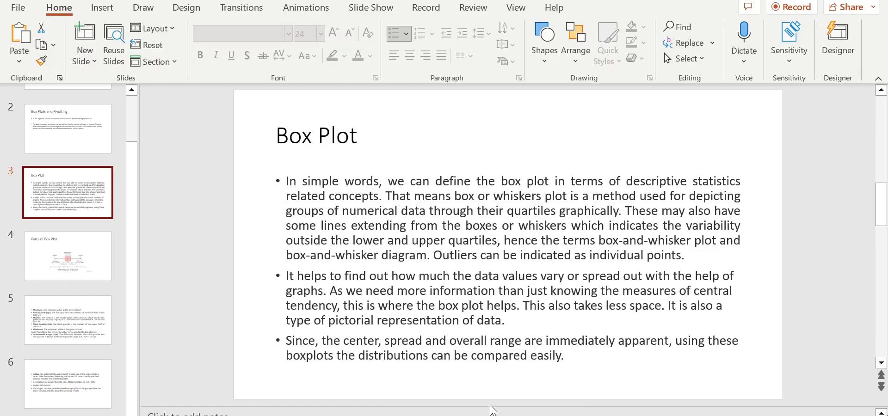
left_click(76, 214)
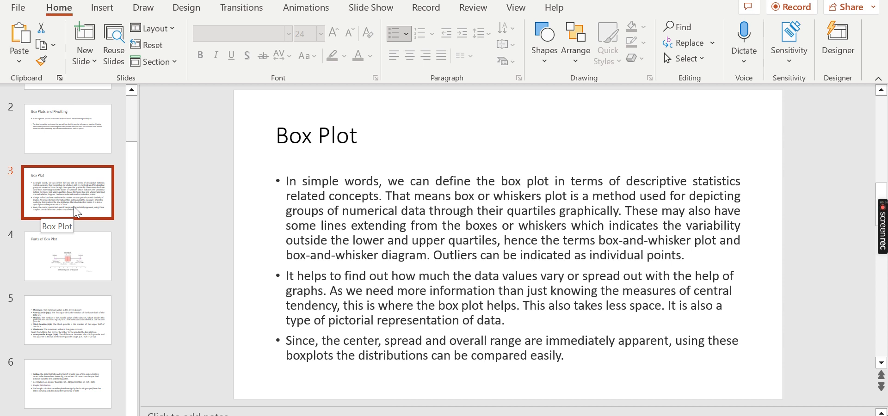
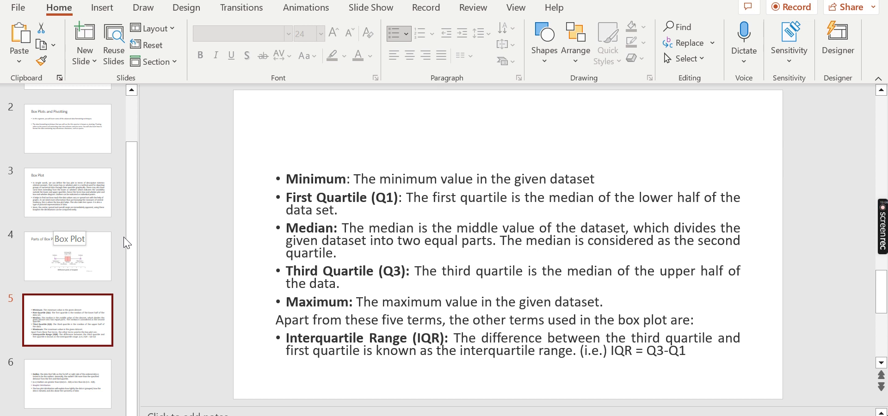
left_click(55, 262)
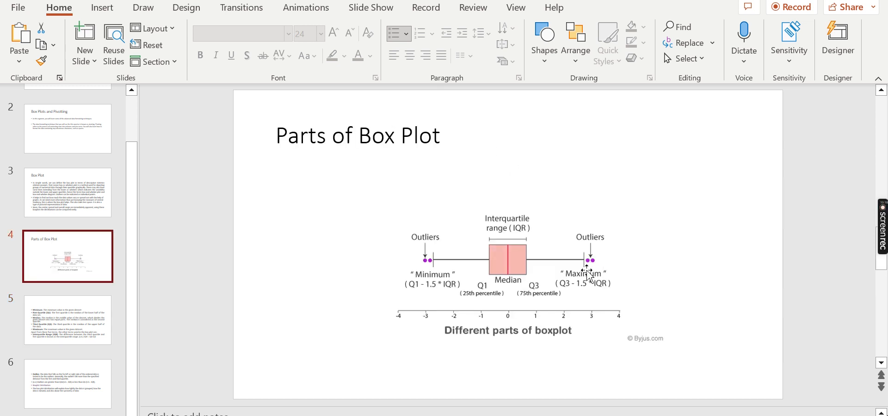
left_click(86, 318)
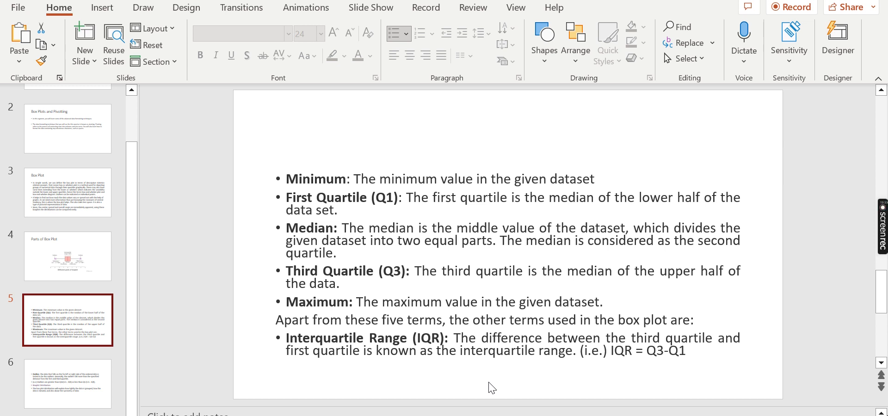
left_click(67, 260)
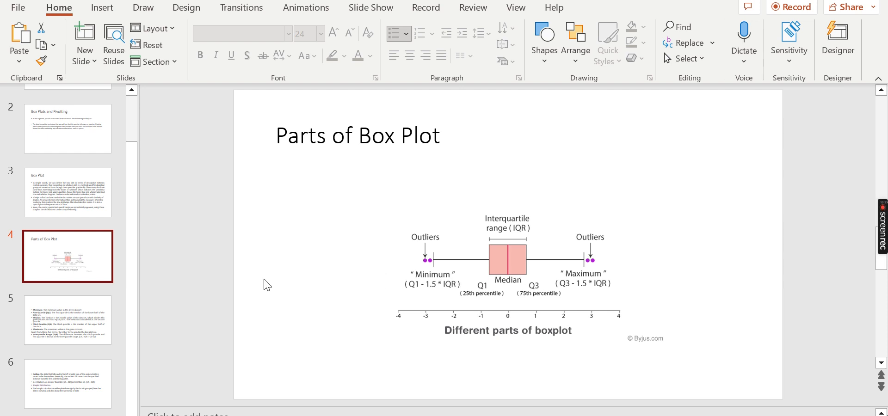
left_click(71, 400)
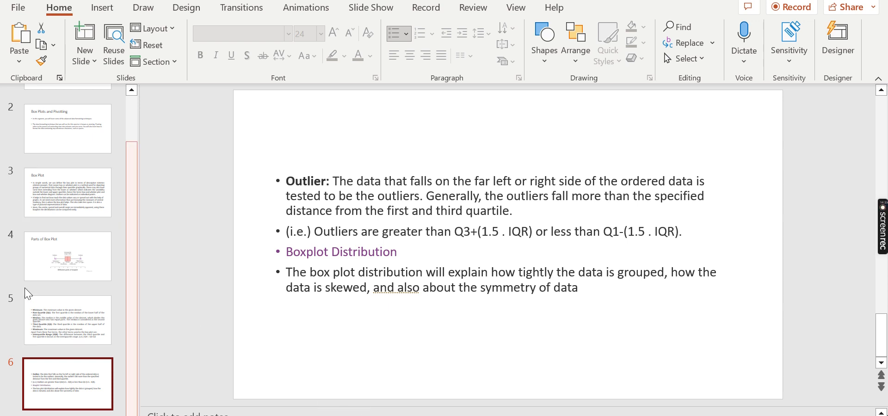
left_click(58, 265)
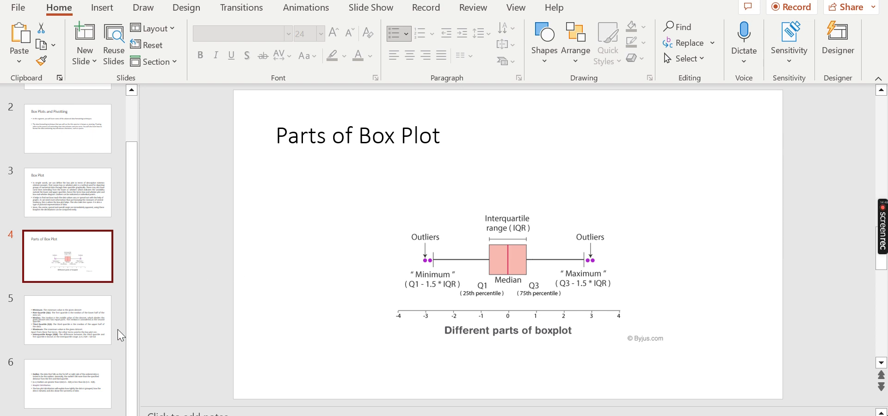
left_click(95, 375)
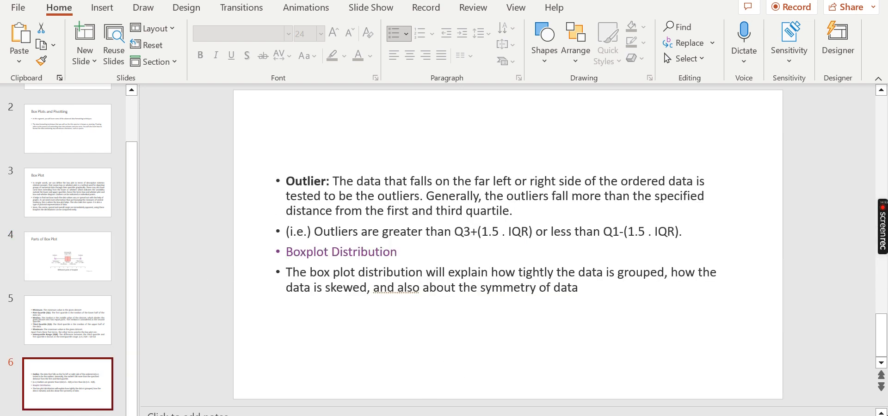
left_click(494, 415)
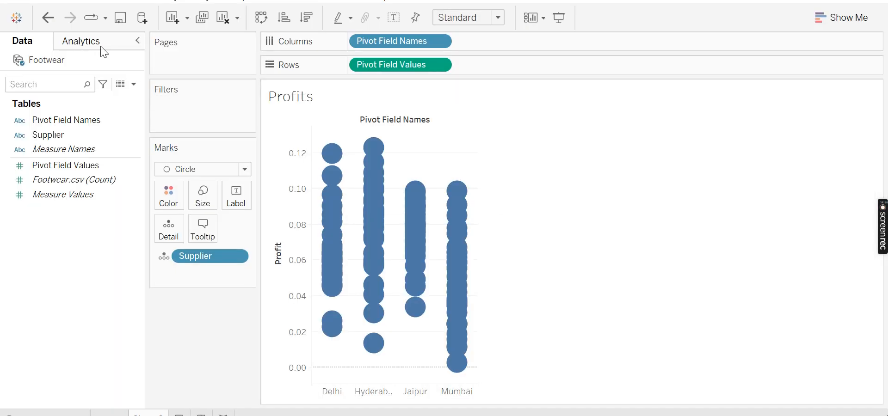
left_click(138, 41)
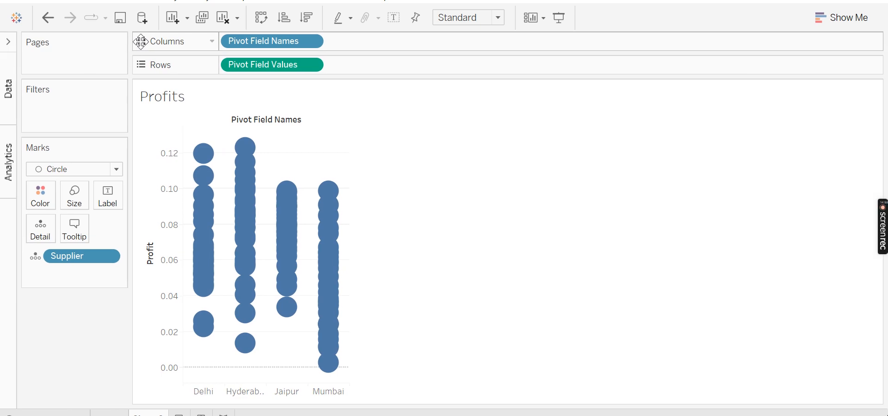
left_click(9, 48)
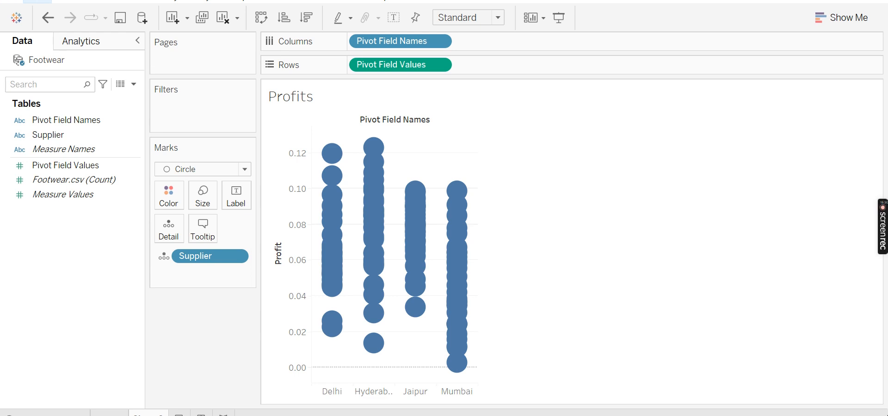
left_click(37, 1)
mouse_move(76, 1)
mouse_move(37, 2)
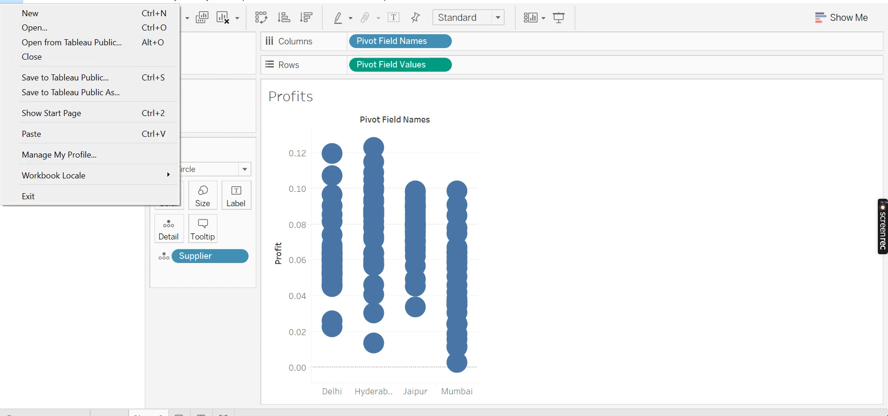
left_click(37, 270)
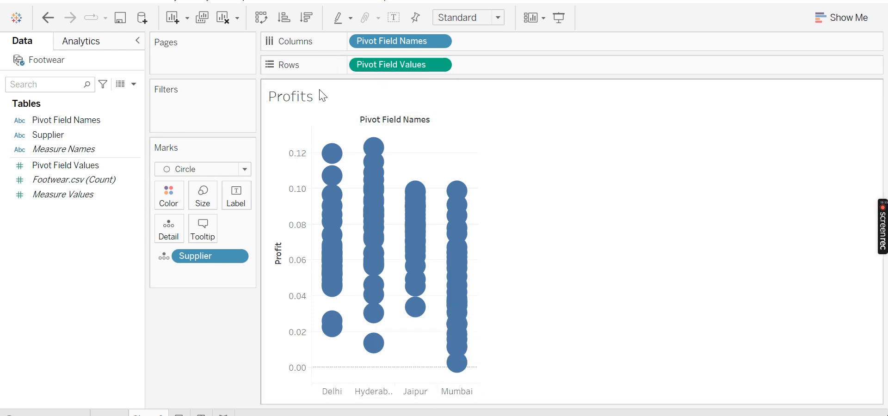
mouse_move(445, 298)
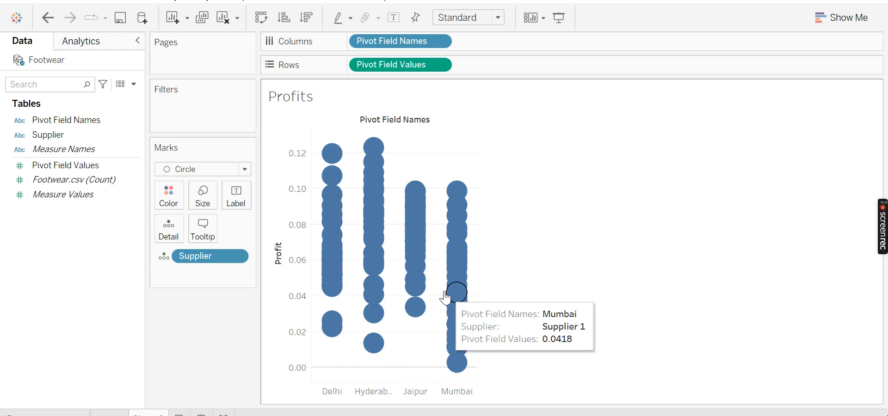
left_click(252, 204)
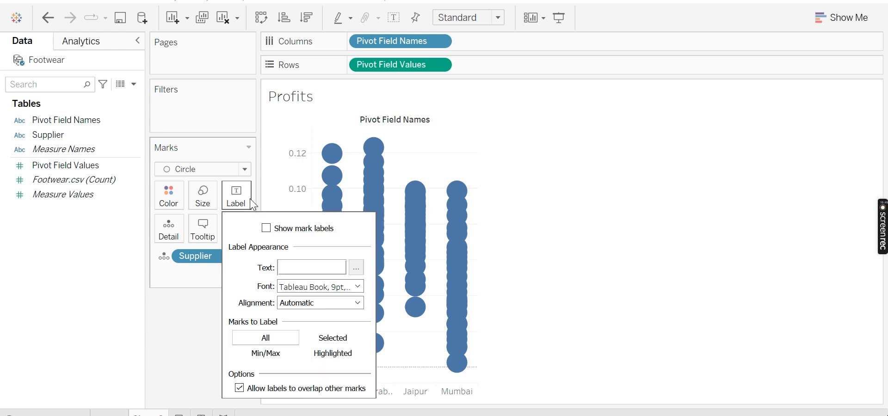
left_click(573, 327)
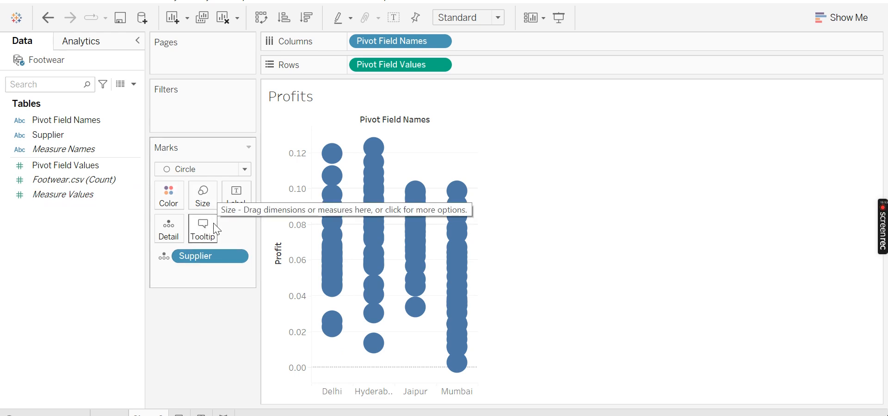
left_click(134, 84)
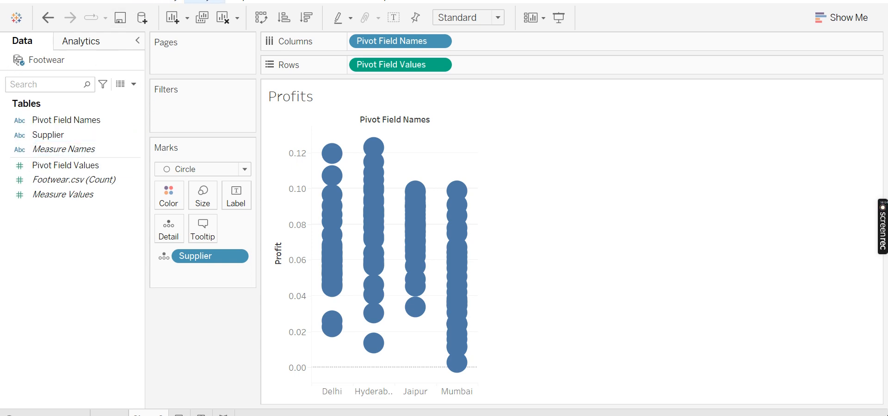
left_click(205, 1)
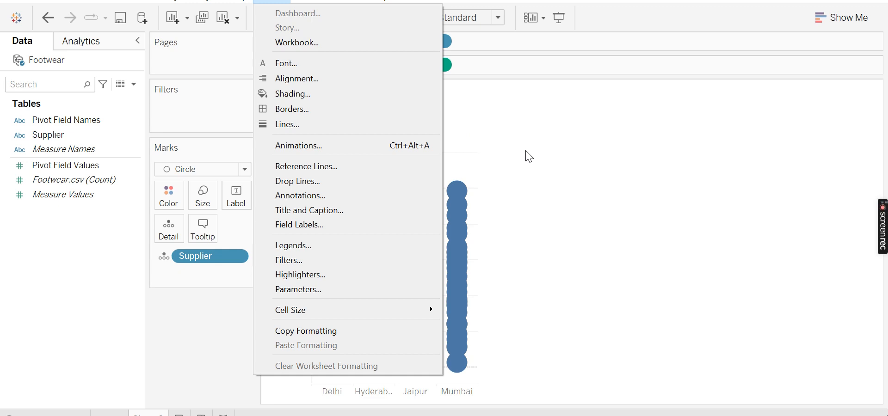
left_click(526, 156)
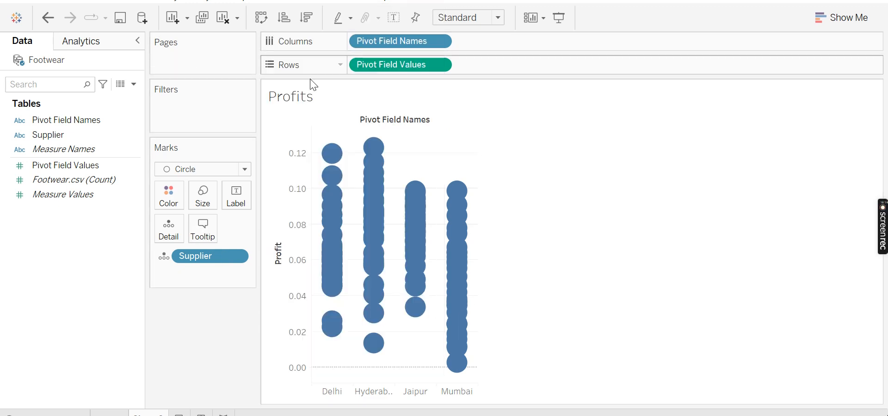
mouse_move(465, 218)
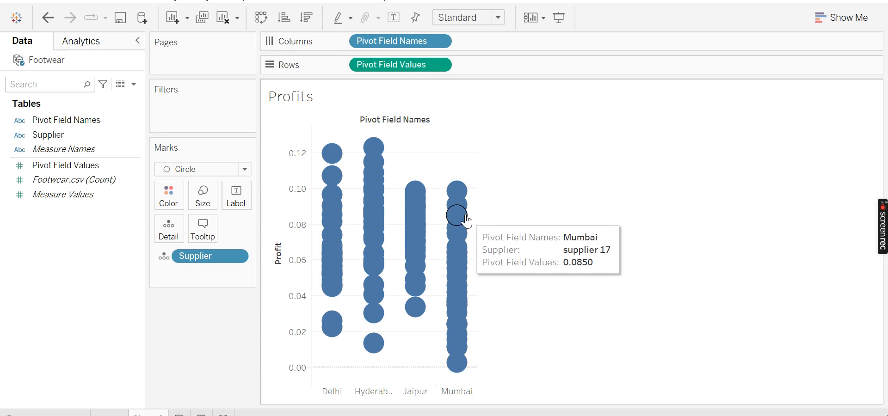